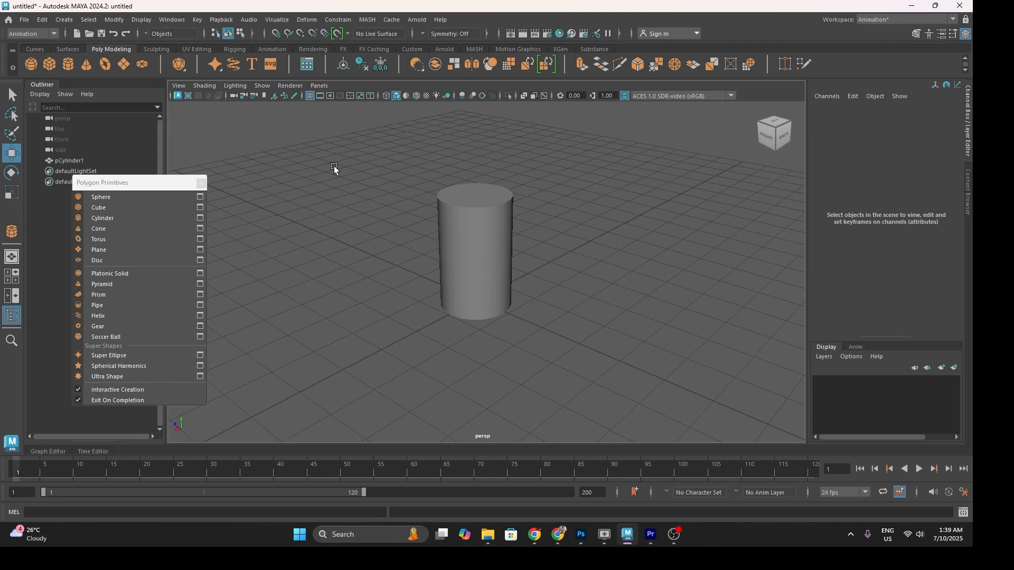
Close the Polygon Primitives palette and move the cylinder away from the origin to about X -3.7, Z 5.2
left_click(200, 182)
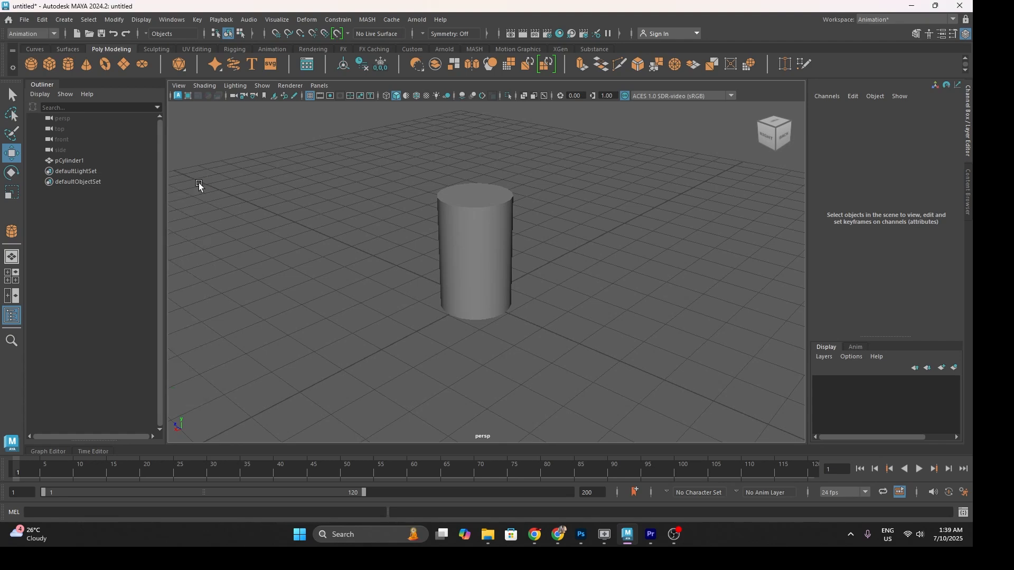
left_click(483, 232)
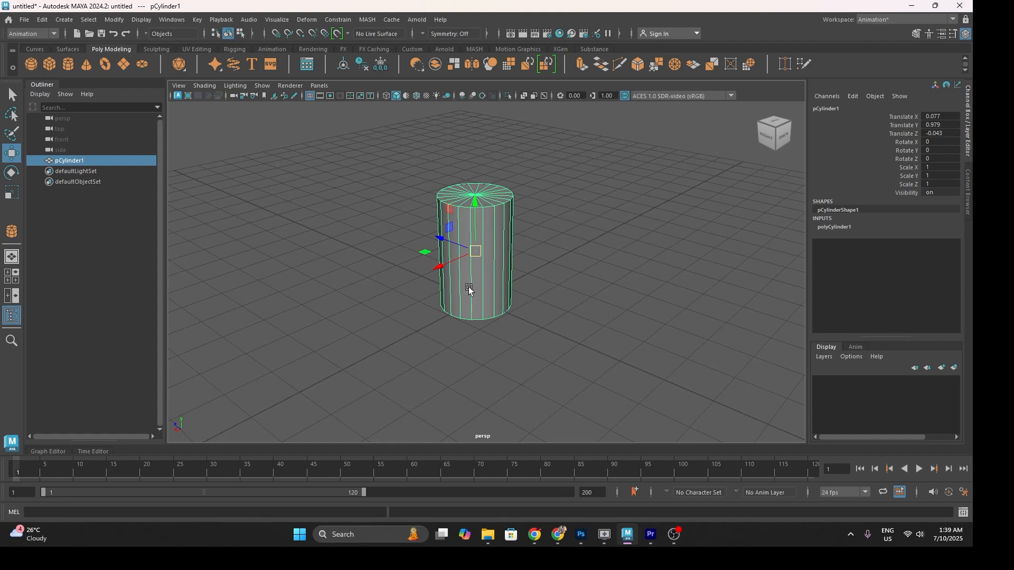
left_click_drag(441, 267, 423, 159)
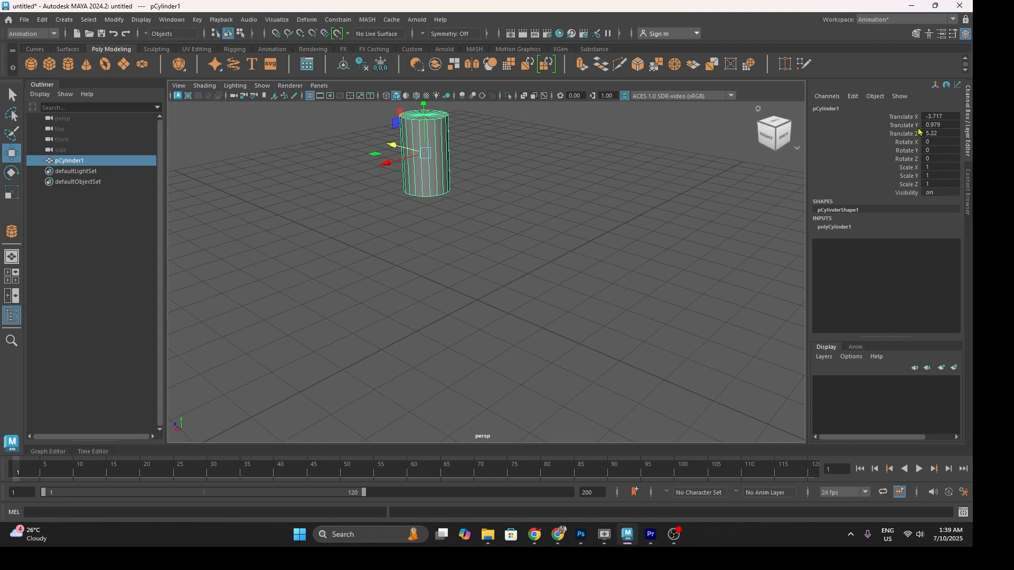
Reset the cylinder to the origin by setting Translate X, Y and Z to 0, and reactivate the Move tool on it
left_click_drag(913, 117, 918, 136)
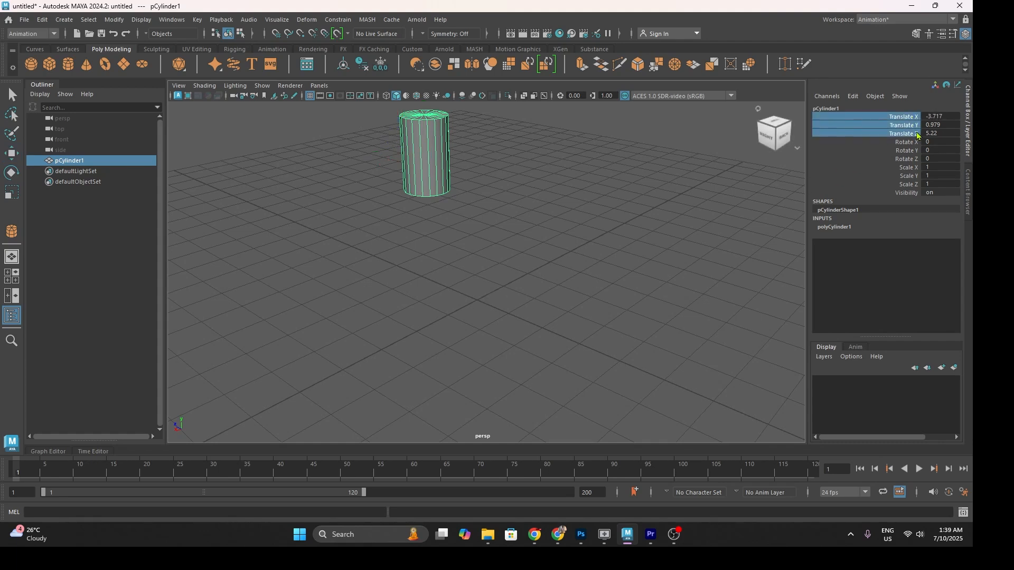
key("1")
left_click_drag(943, 116, 943, 132)
type("0")
key("Return")
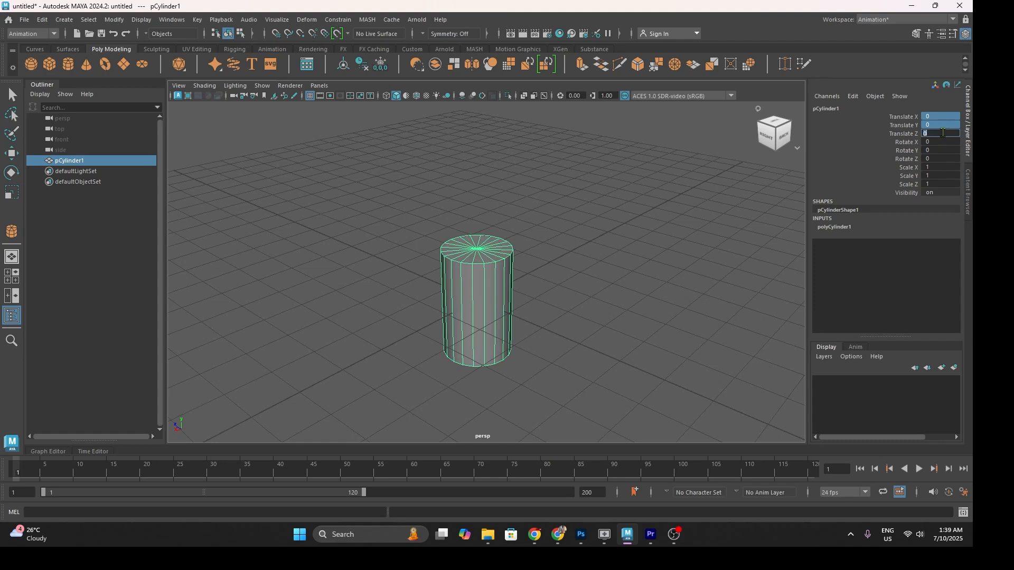
left_click(618, 301)
left_click(478, 293)
key("w")
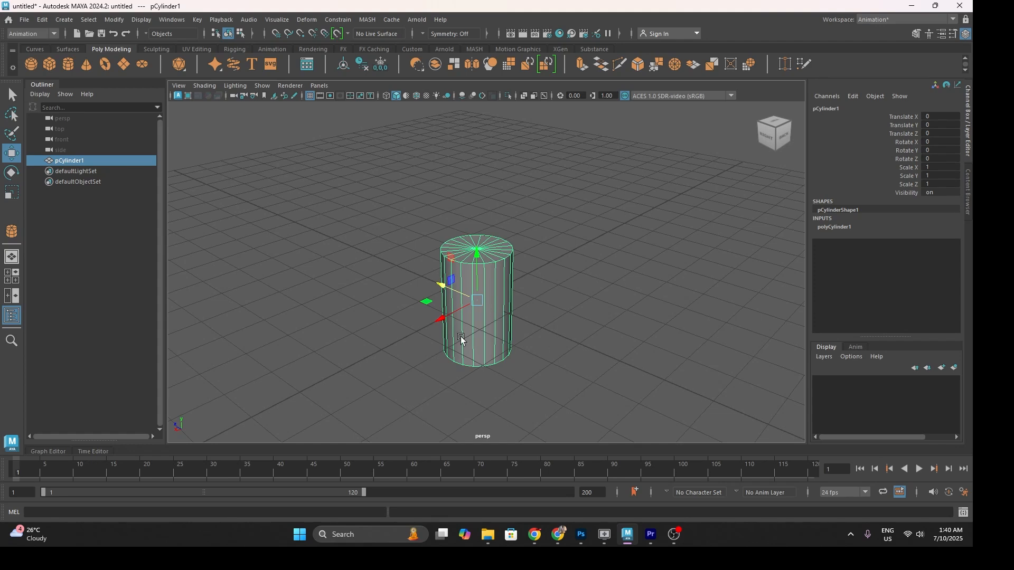
Examine the cylinder from different angles and distances by panning, orbiting and zooming the perspective view
middle_click_drag(553, 320, 521, 309, "alt")
middle_click_drag(521, 309, 543, 239)
key("ctrl+z")
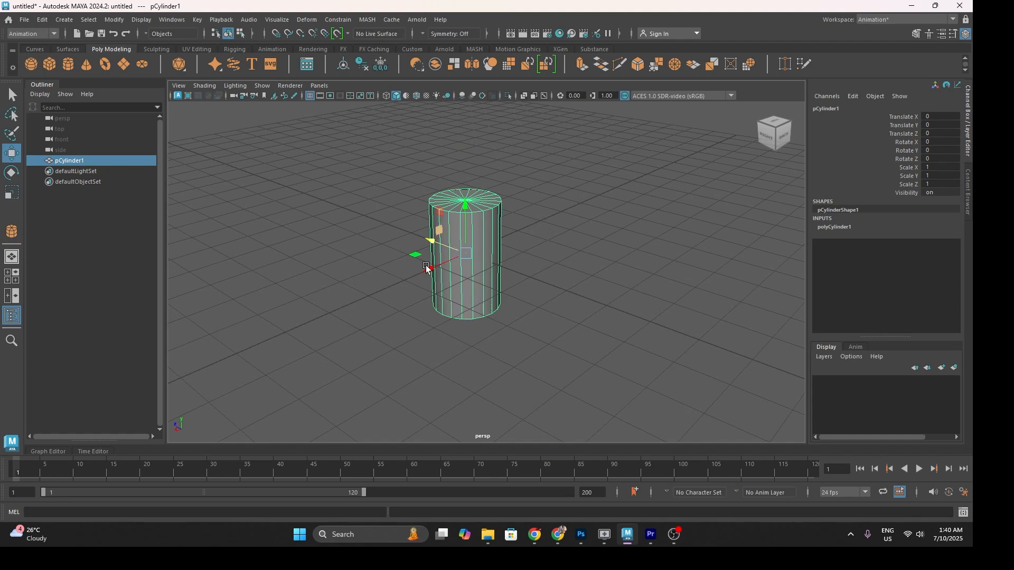
middle_click_drag(470, 262, 476, 239, "alt")
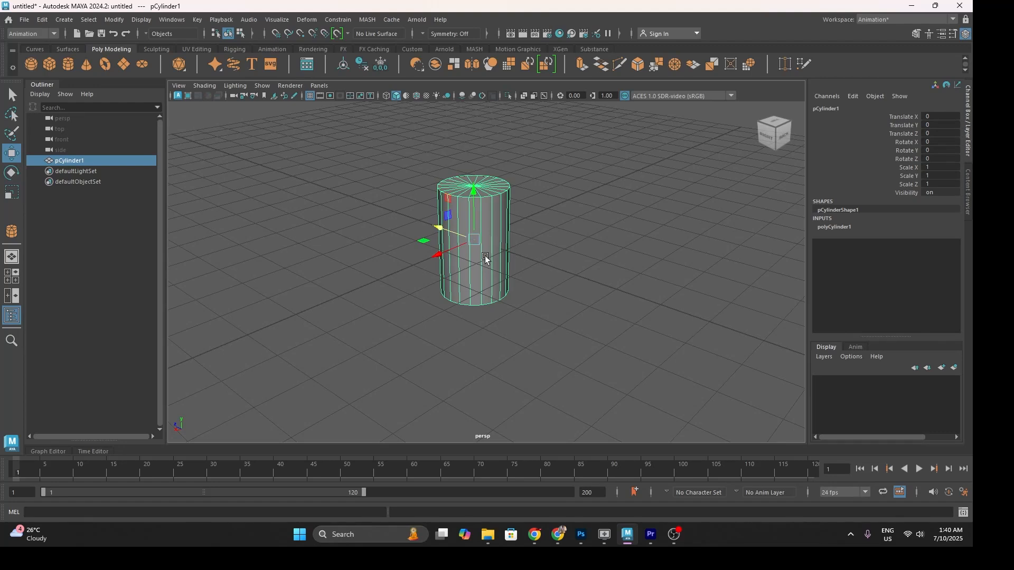
left_click_drag(450, 260, 483, 261, "alt")
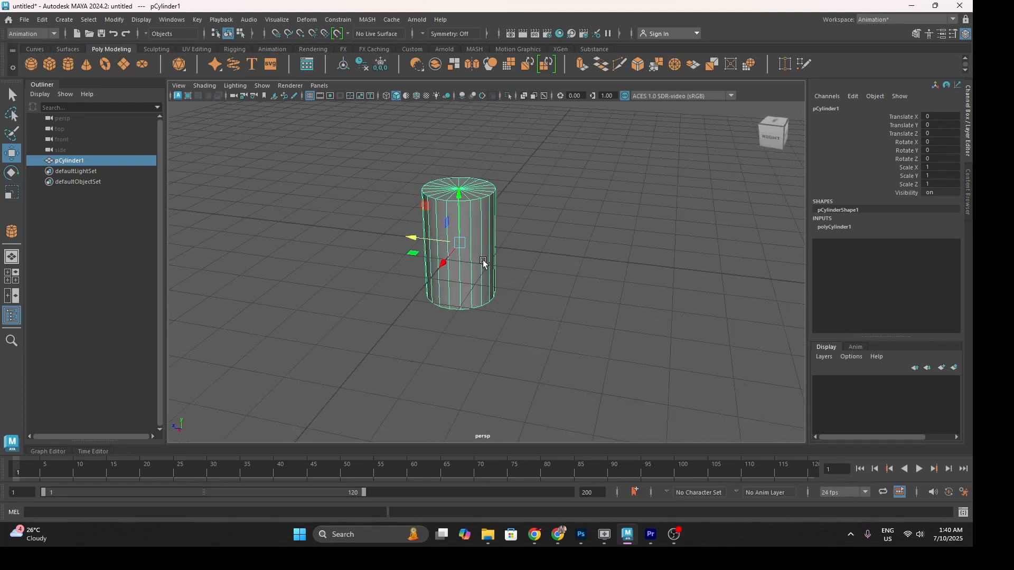
mouse_move(484, 262)
left_mouse_down("alt")
mouse_move(507, 244)
mouse_move(555, 252)
mouse_move(478, 277)
mouse_move(517, 225)
mouse_move(490, 291)
mouse_move(530, 226)
mouse_move(521, 308)
mouse_move(371, 244)
mouse_move(484, 188)
mouse_move(527, 279)
mouse_move(448, 247)
mouse_move(517, 192)
mouse_move(566, 252)
mouse_move(528, 300)
mouse_move(452, 257)
mouse_move(525, 204)
mouse_move(573, 259)
mouse_move(522, 268)
mouse_move(530, 256)
mouse_move(502, 258)
left_mouse_up("alt")
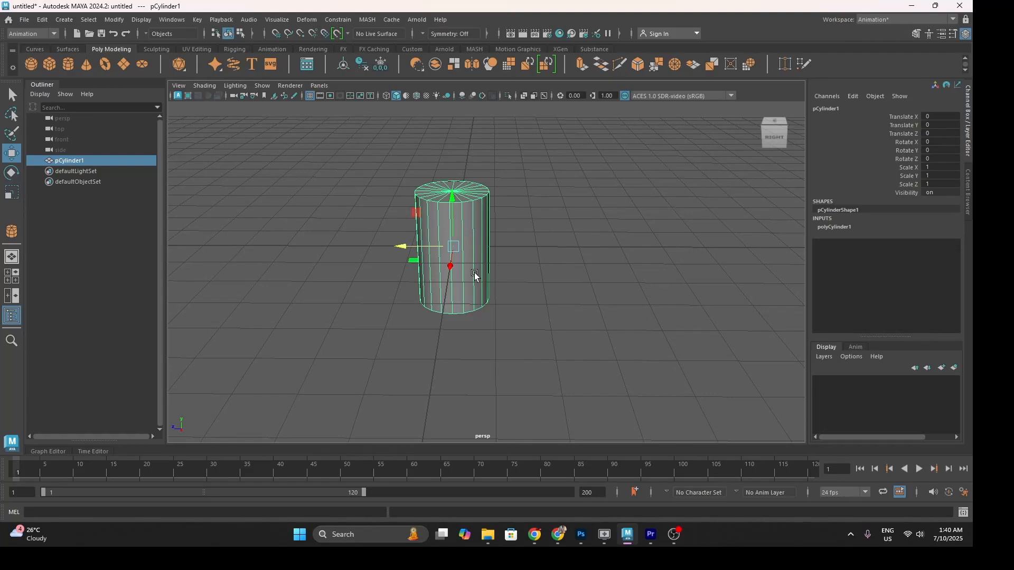
right_click_drag(473, 235, 522, 339, "alt")
left_click_drag(522, 339, 563, 297, "alt")
right_click_drag(563, 297, 519, 274, "alt")
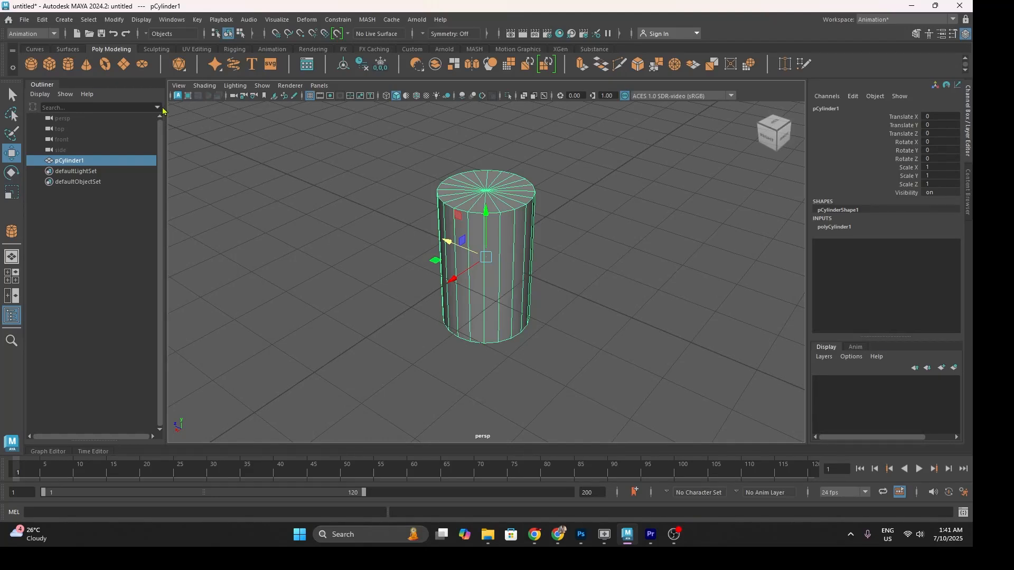
Create a tall polygon cube on one side of the cylinder and a smaller polygon cone on the other side
left_click_drag(271, 238, 153, 148)
left_click(89, 62)
left_click_drag(655, 242, 686, 167)
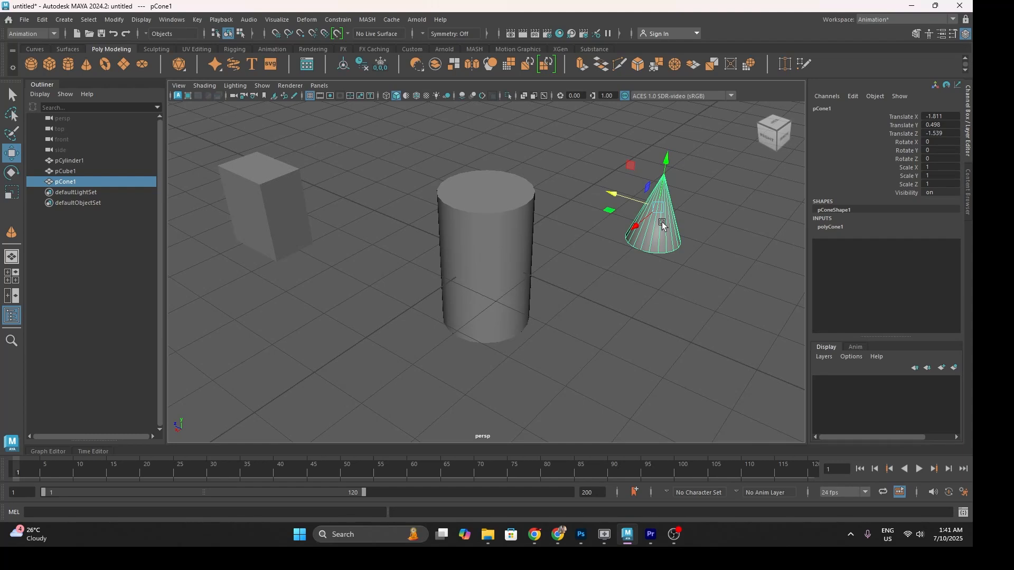
Frame the cone and the cube individually in the perspective view, returning to the whole scene after each, and clear the selection
key("f")
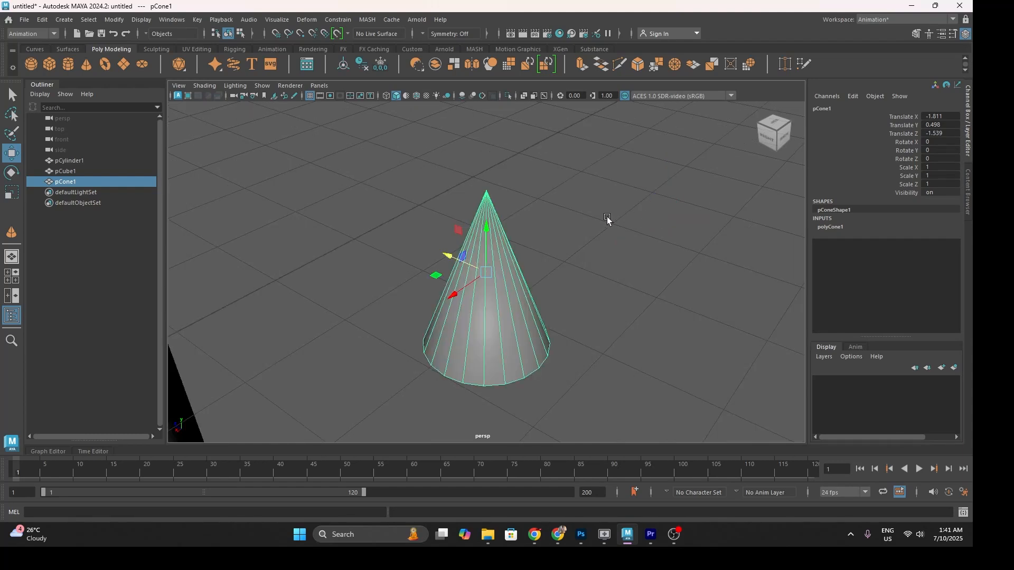
key("[")
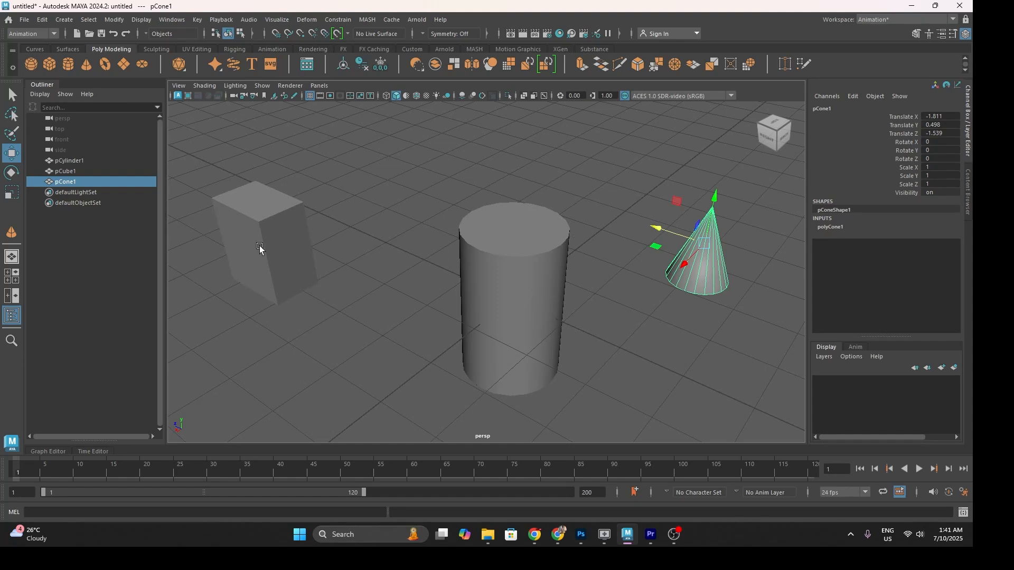
left_click(286, 264)
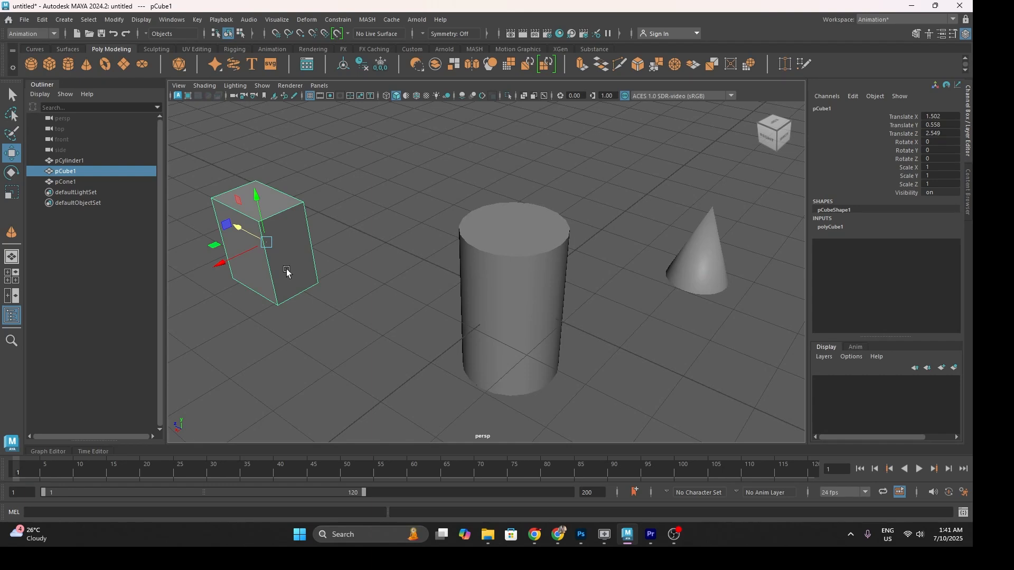
key("f")
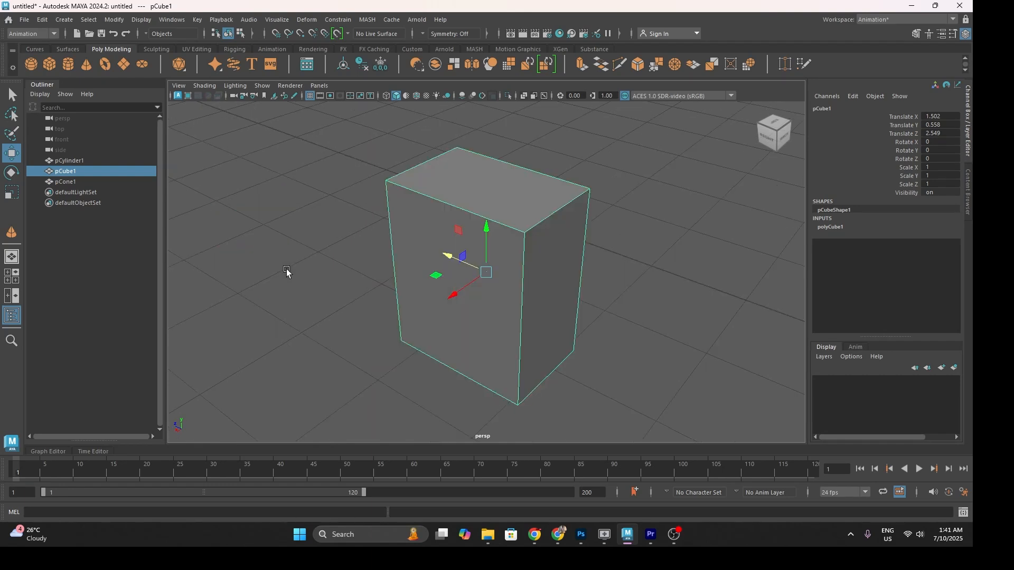
key("a")
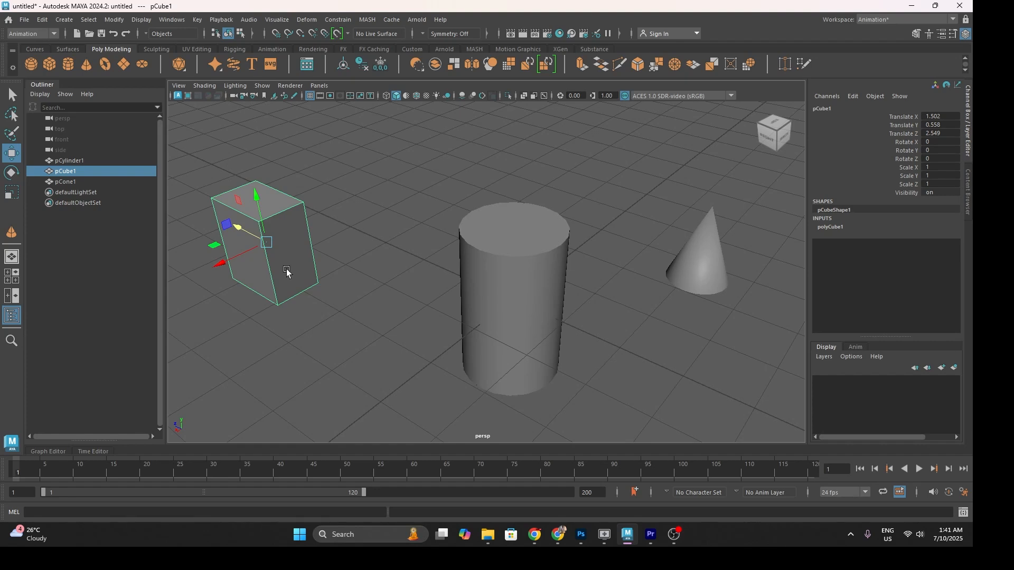
key("f")
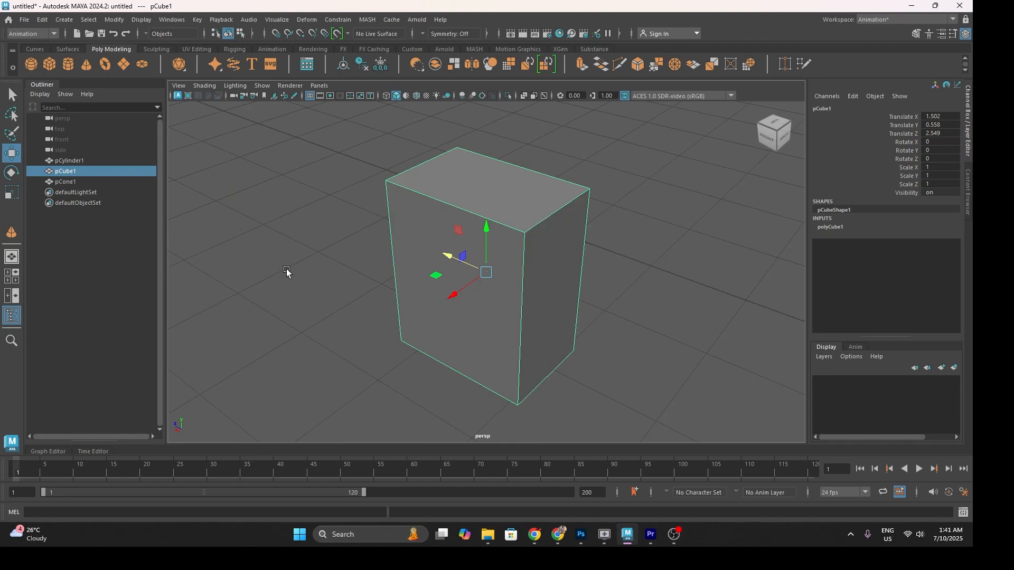
key("a")
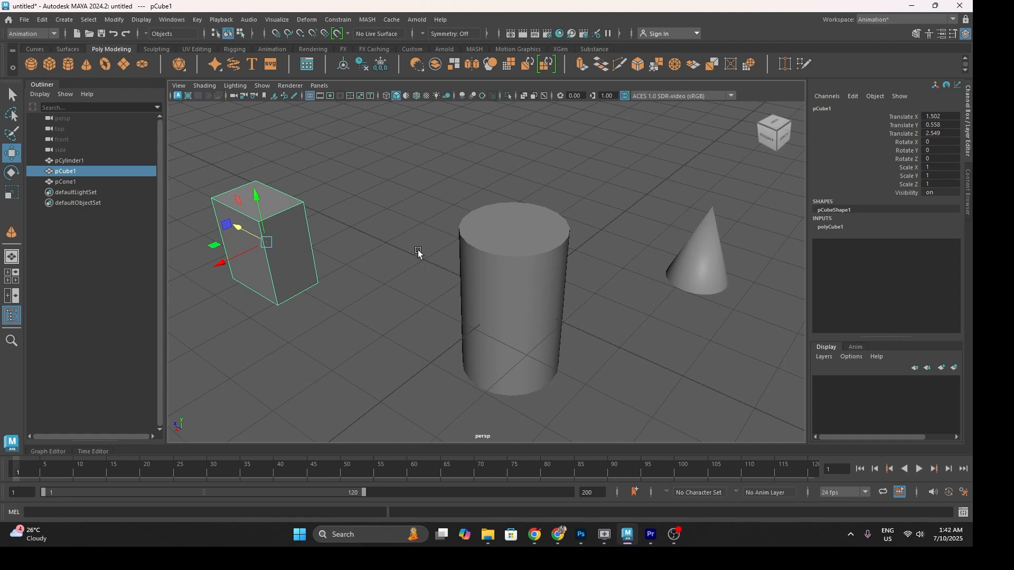
left_click(493, 242)
left_click(695, 248)
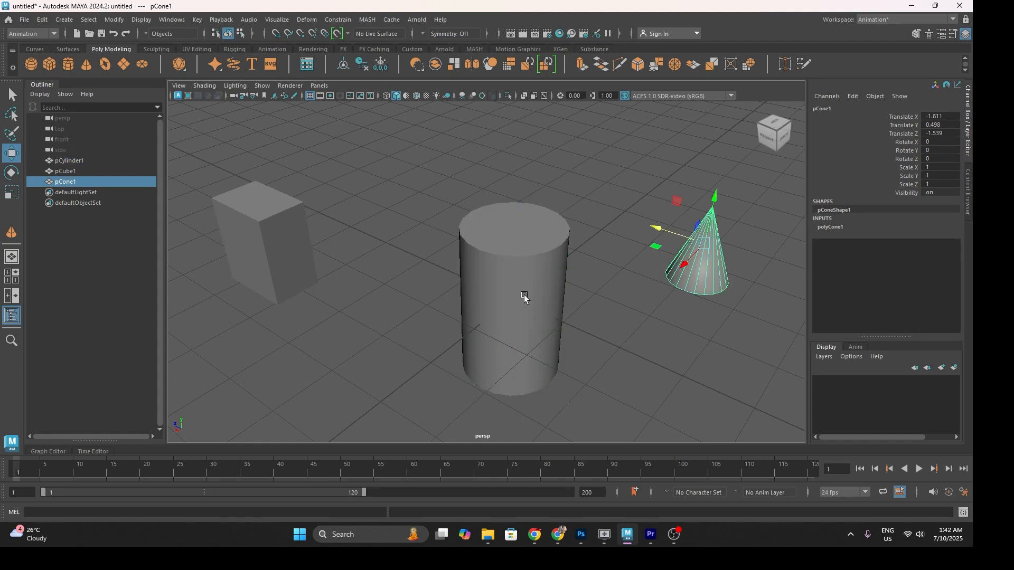
left_click(371, 257)
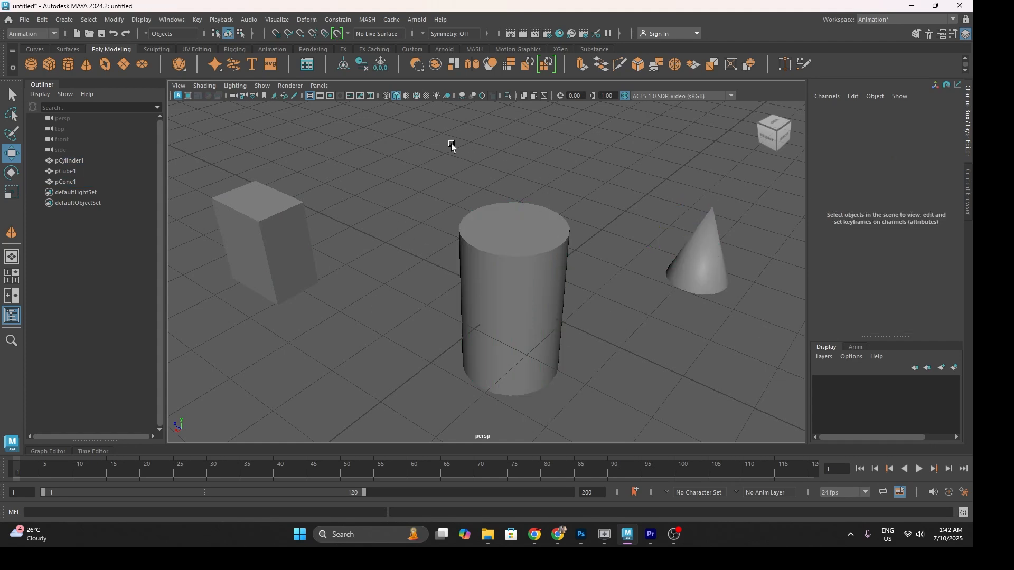
Compare the wireframe and smooth-shaded displays, and turn on wireframe on shaded for the smooth-shaded view
left_click(387, 96)
left_click(387, 96)
left_click(386, 96)
left_click(386, 97)
left_click(396, 96)
left_click(396, 96)
left_click(396, 96)
left_click(397, 96)
left_click(386, 95)
left_click(397, 96)
left_click(407, 96)
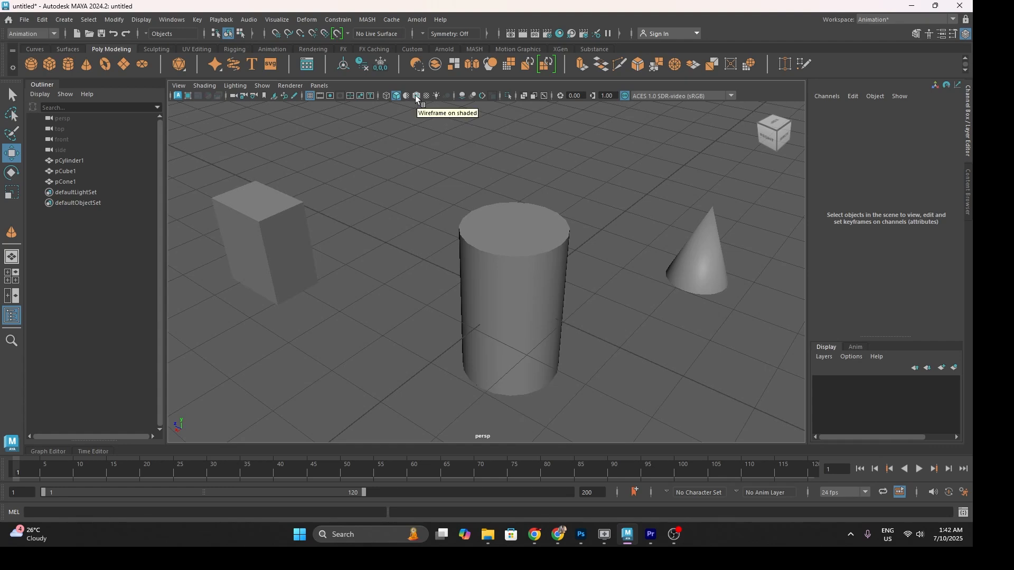
left_click(417, 98)
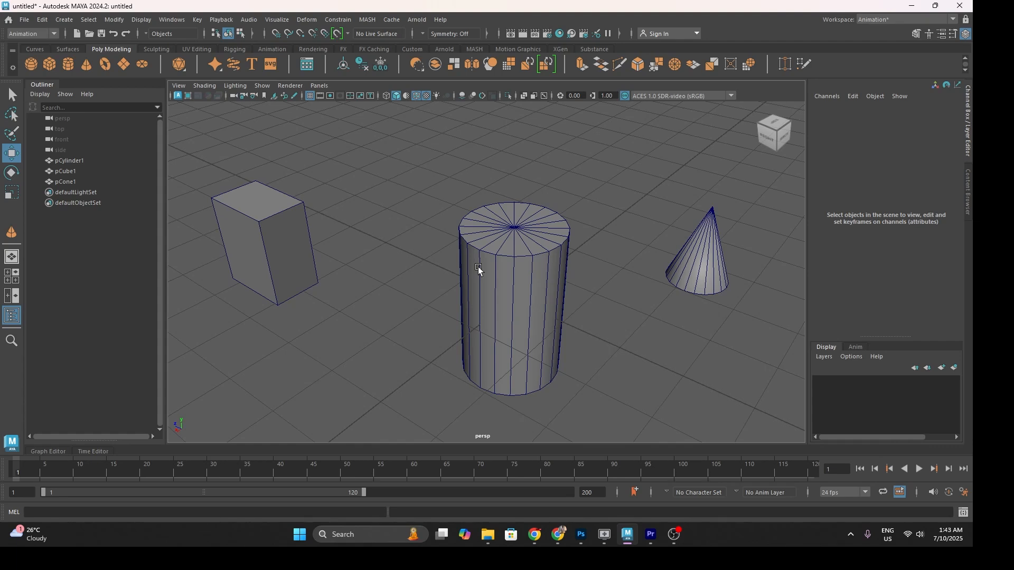
Compare the viewport with the use of all scene lights switched on and off
left_click(438, 95)
left_click(438, 95)
left_click(438, 95)
left_click(439, 95)
left_click(438, 96)
left_click(438, 96)
Isolate the cylinder to view it alone, and restore the display of all objects
left_click(522, 218)
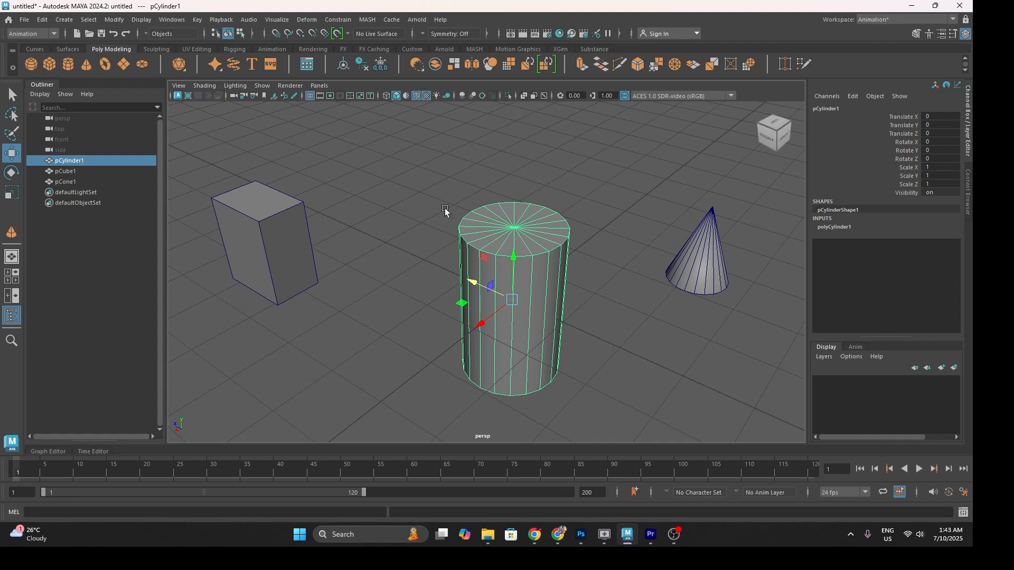
left_click(510, 97)
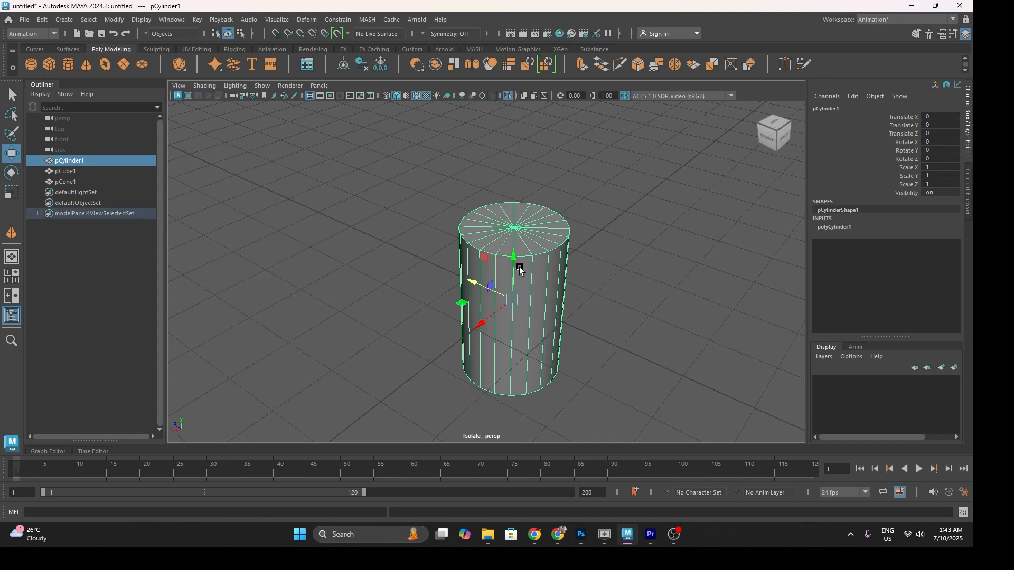
scroll(519, 267, "down", 5)
scroll(520, 268, "up", 3)
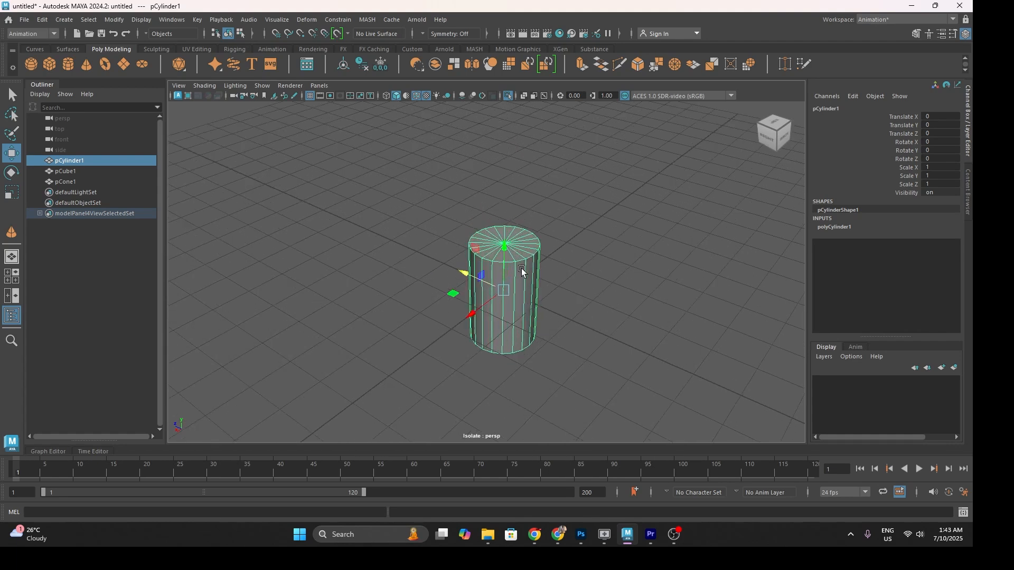
scroll(522, 272, "up", 2)
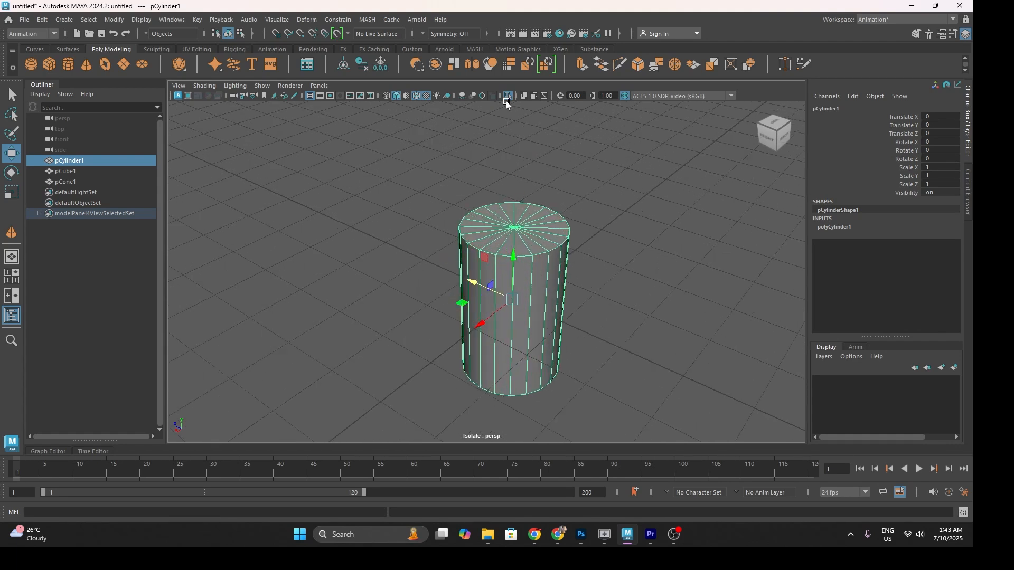
left_click(507, 97)
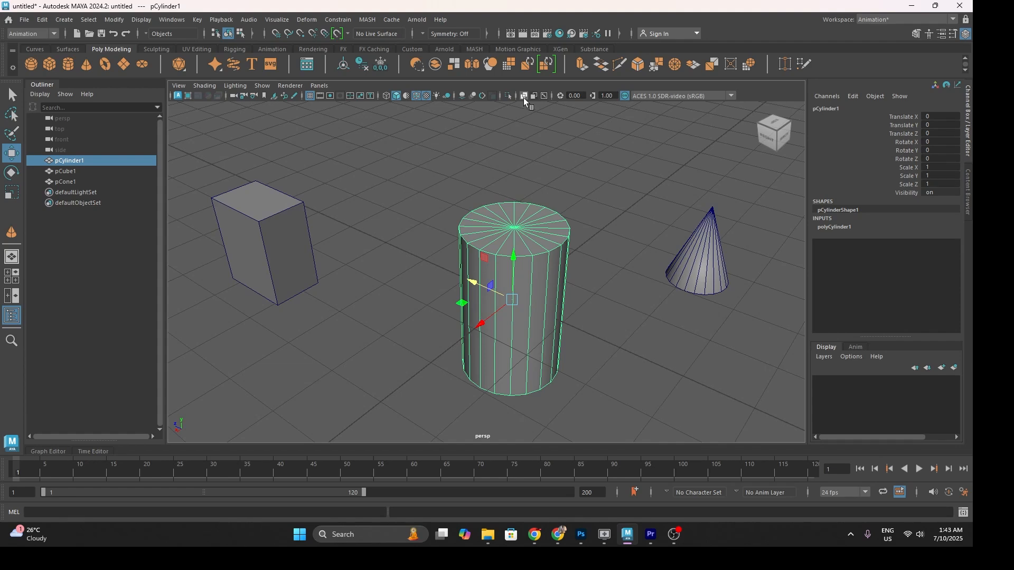
Turn on X-ray display and view the see-through objects from a lower angle with nothing selected
left_click(524, 97)
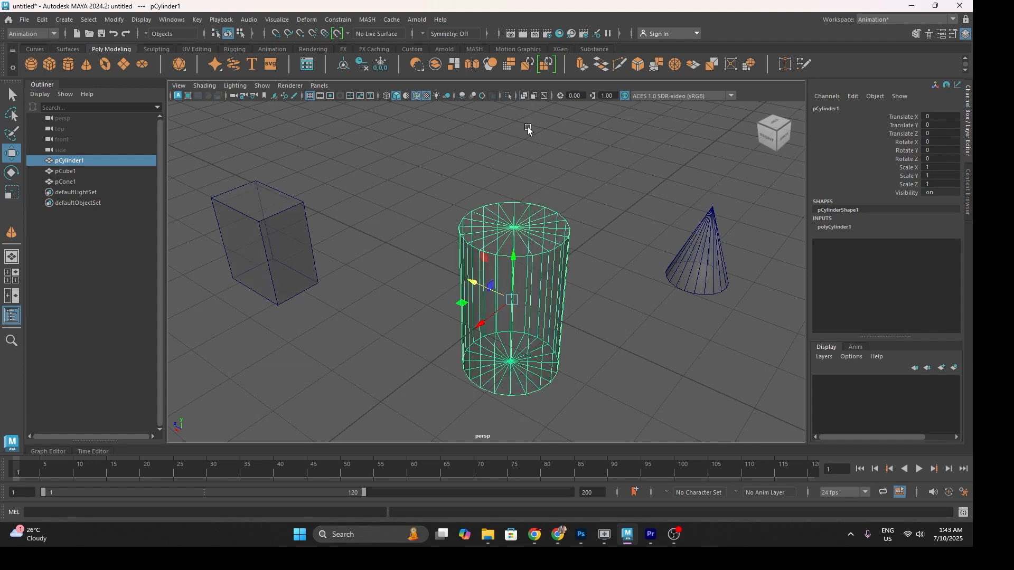
left_click_drag(600, 223, 523, 193, "alt")
left_click(540, 326)
left_click_drag(540, 326, 618, 345, "alt")
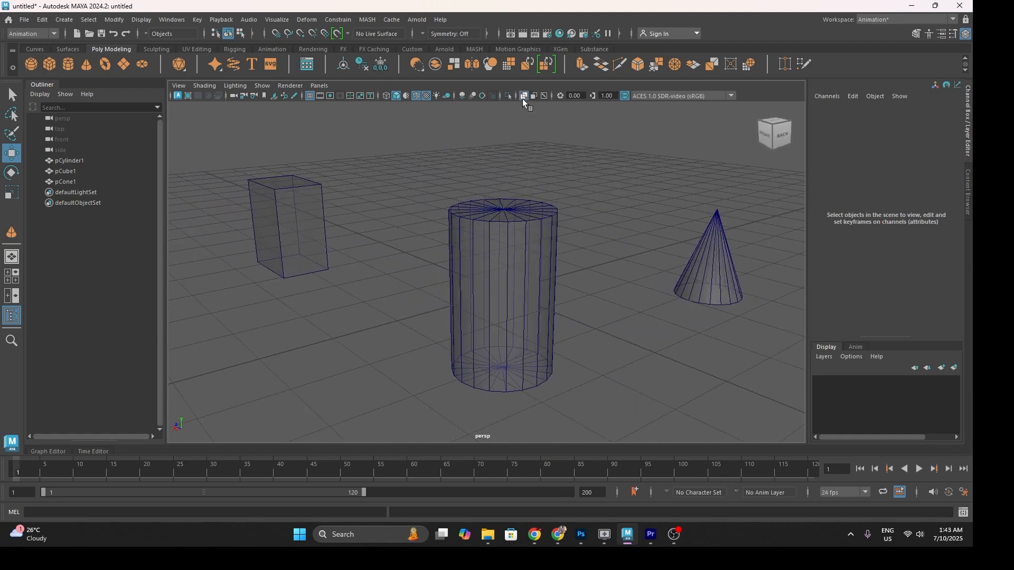
Try viewport exposure values of 0 and 1, and set the exposure to 2
left_click(560, 95)
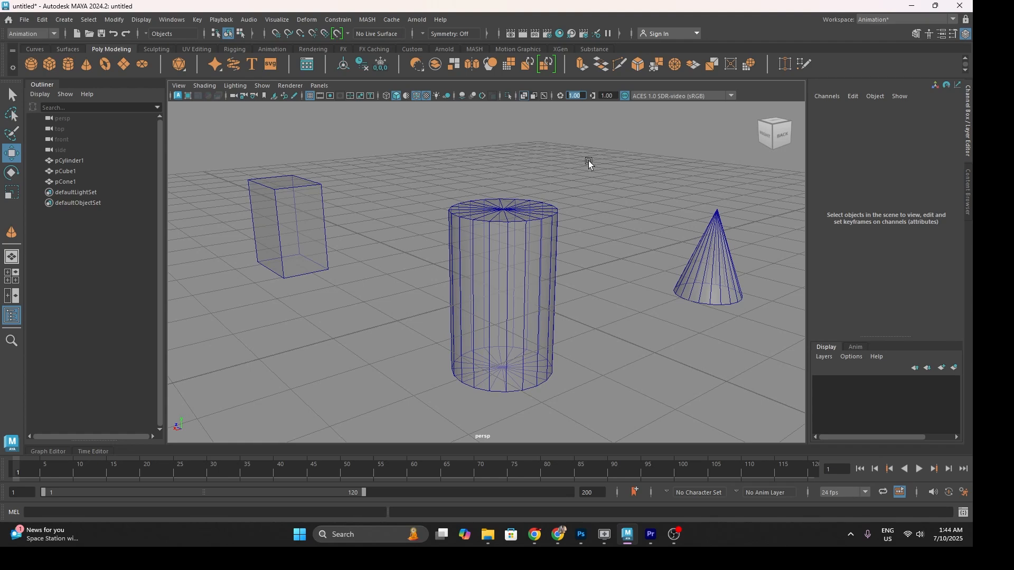
type("0")
key("Return")
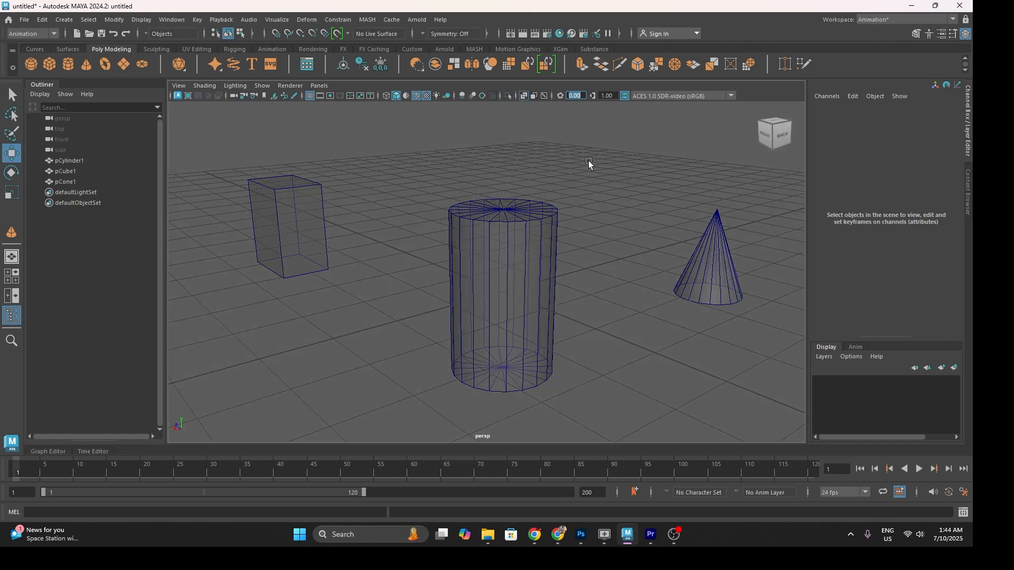
type("1")
key("Return")
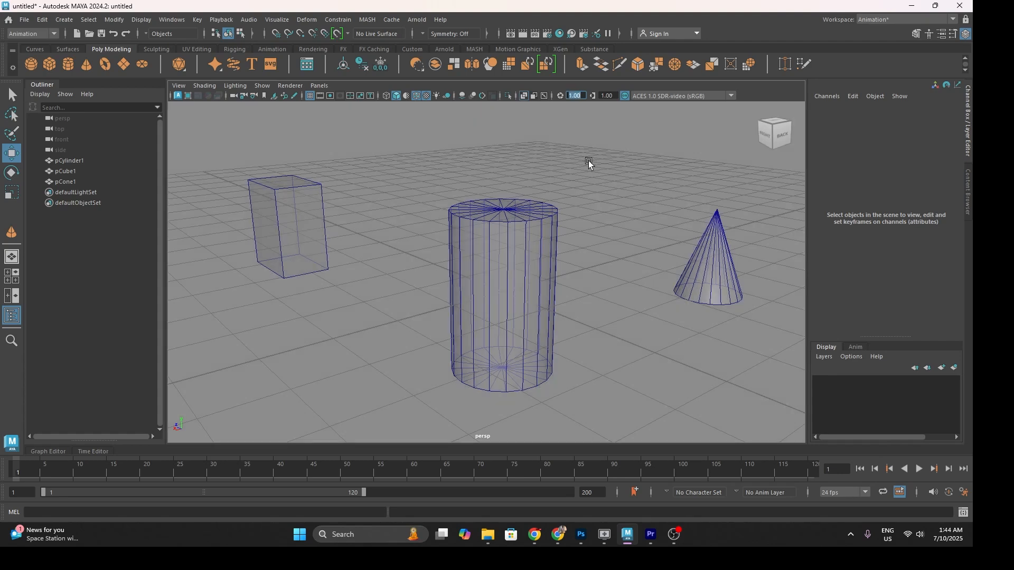
type("2")
key("Return")
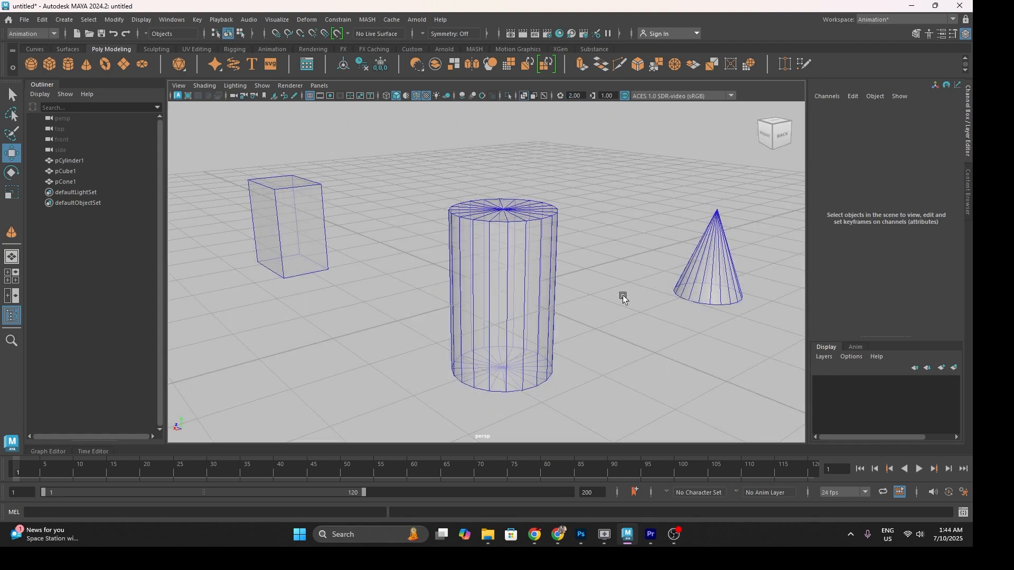
scroll(540, 296, "down", 2)
left_click_drag(540, 297, 549, 323, "alt")
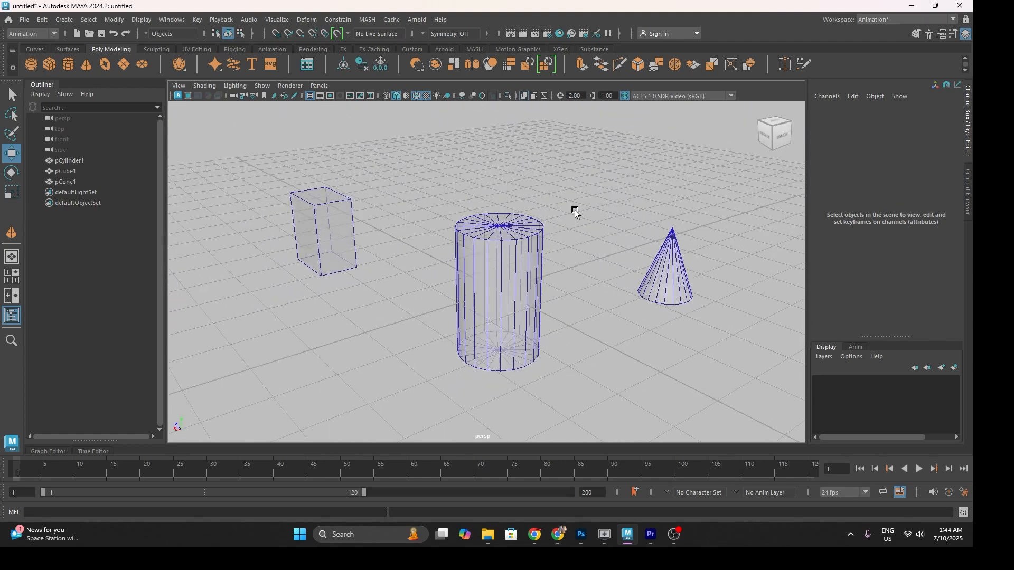
Try a viewport gamma of 2, set the gamma to 0.5, and check the available view transforms without changing the current one
left_click(579, 96)
left_click_drag(615, 97, 588, 95)
type("2")
key("Return")
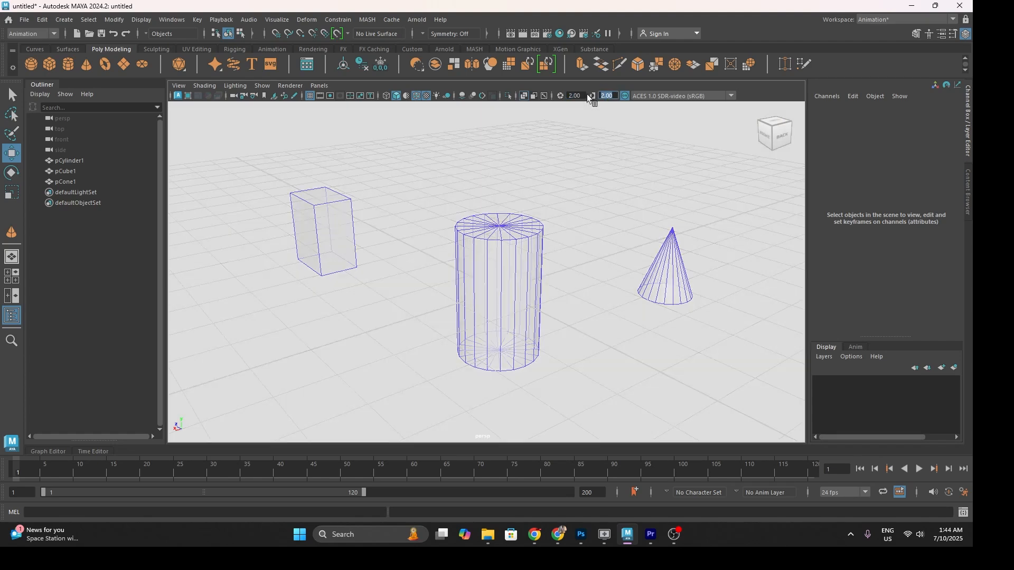
type("0.5")
key("Return")
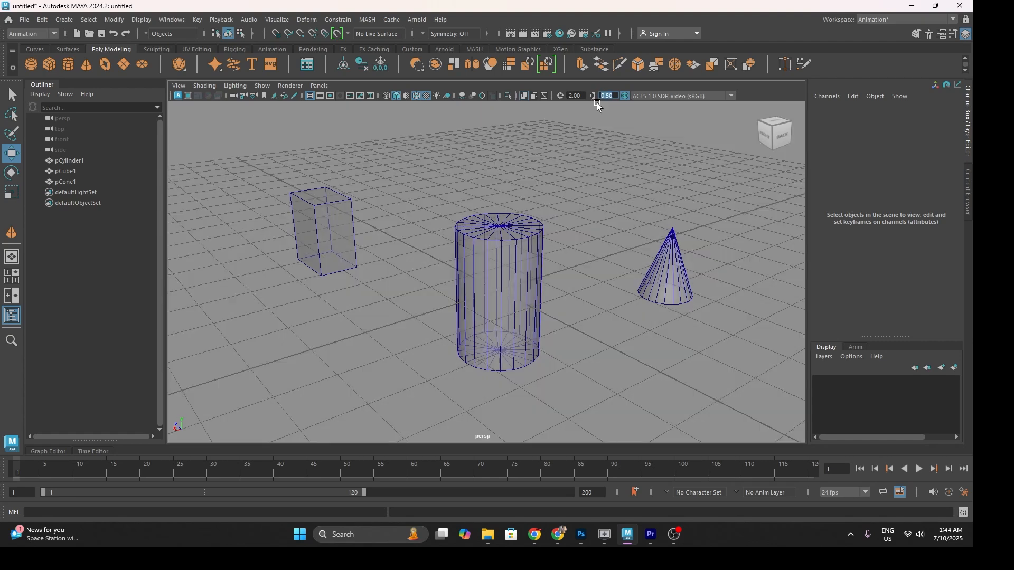
left_click(641, 95)
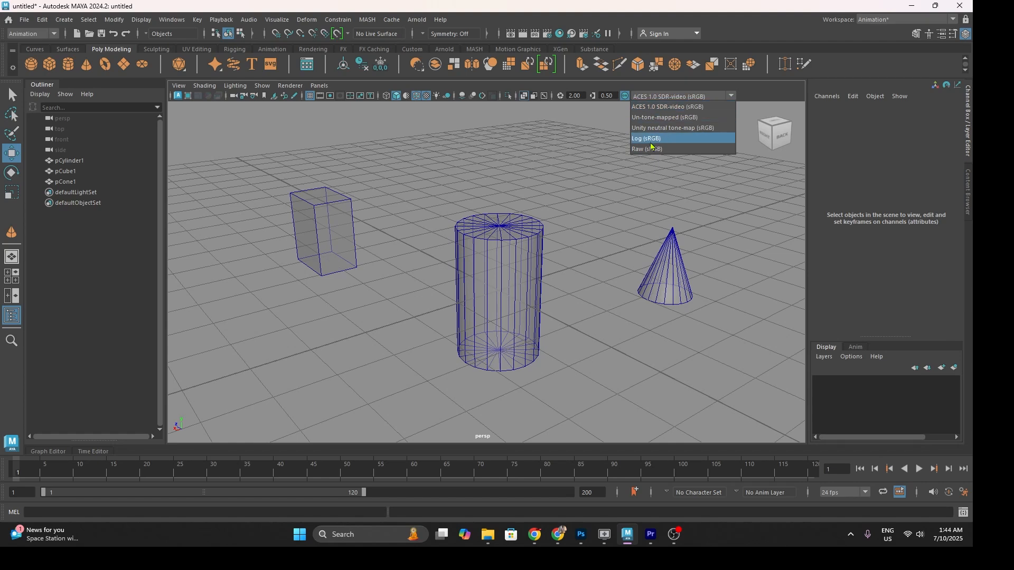
left_click(576, 217)
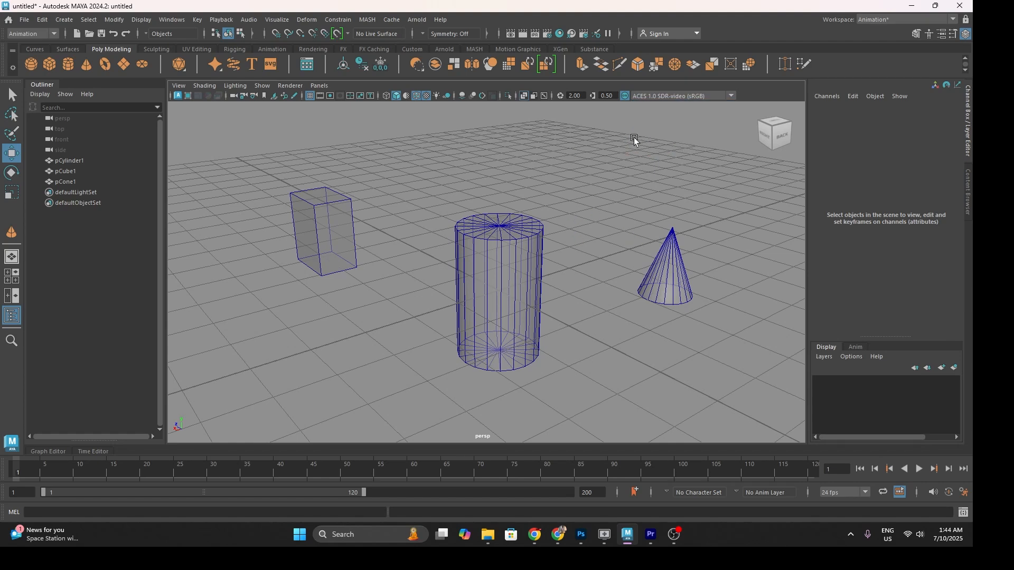
Select the cube, cylinder and cone together with a selection box around all three in the perspective view
left_click_drag(233, 157, 731, 414)
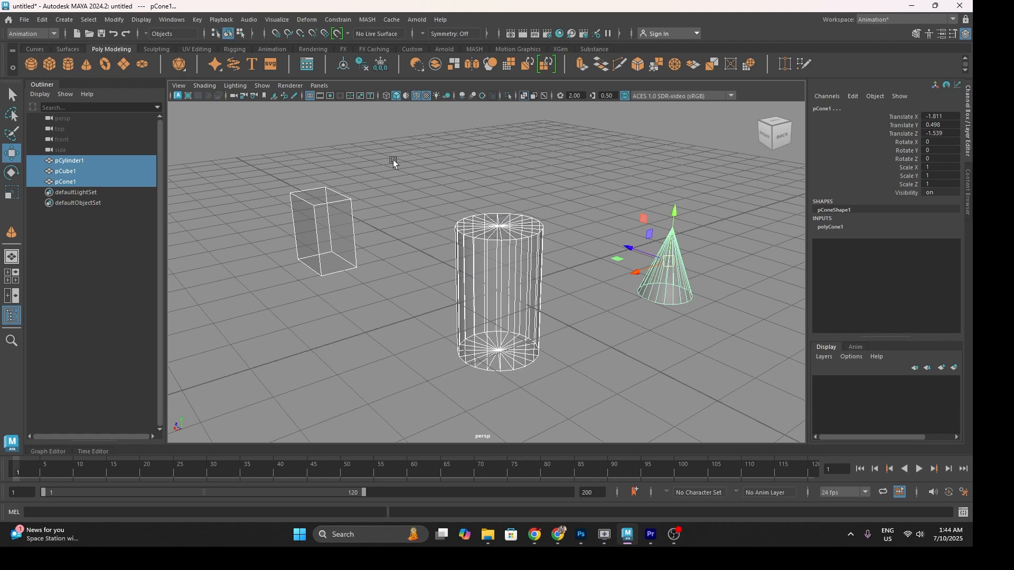
left_click(303, 152)
left_click_drag(260, 134, 787, 410)
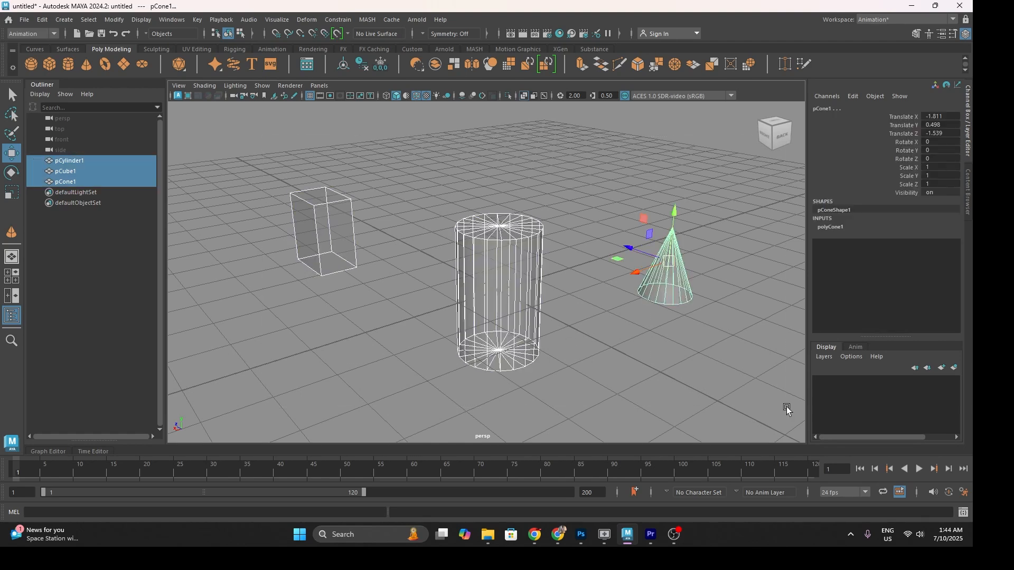